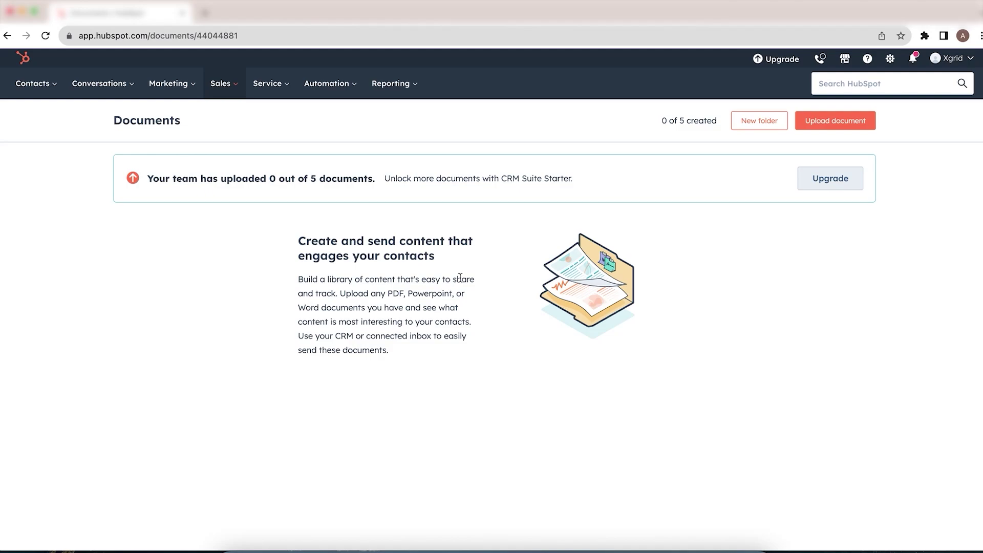
# Preview the Upload document sources, close the panel unused, and open the Sales menu
pyautogui.click(822, 123)
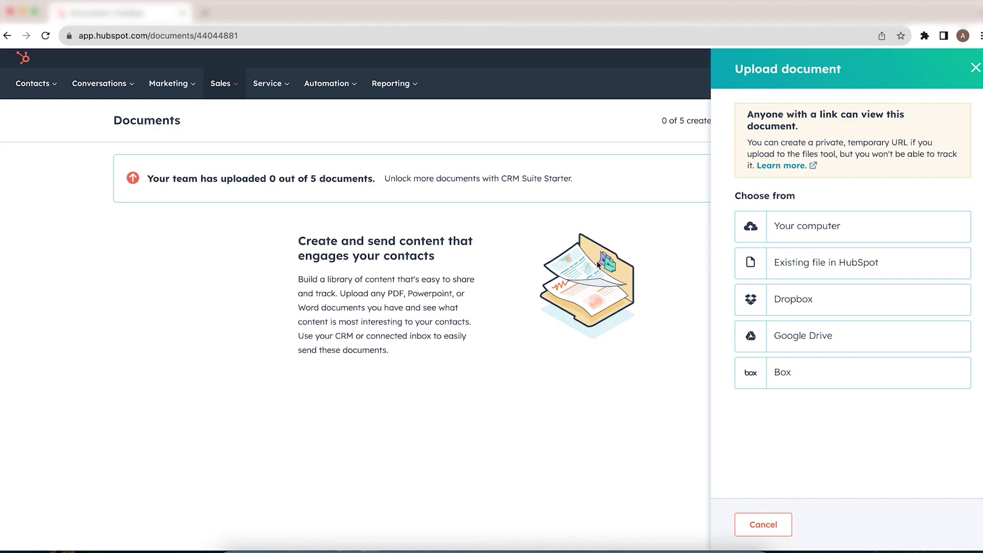
pyautogui.click(975, 68)
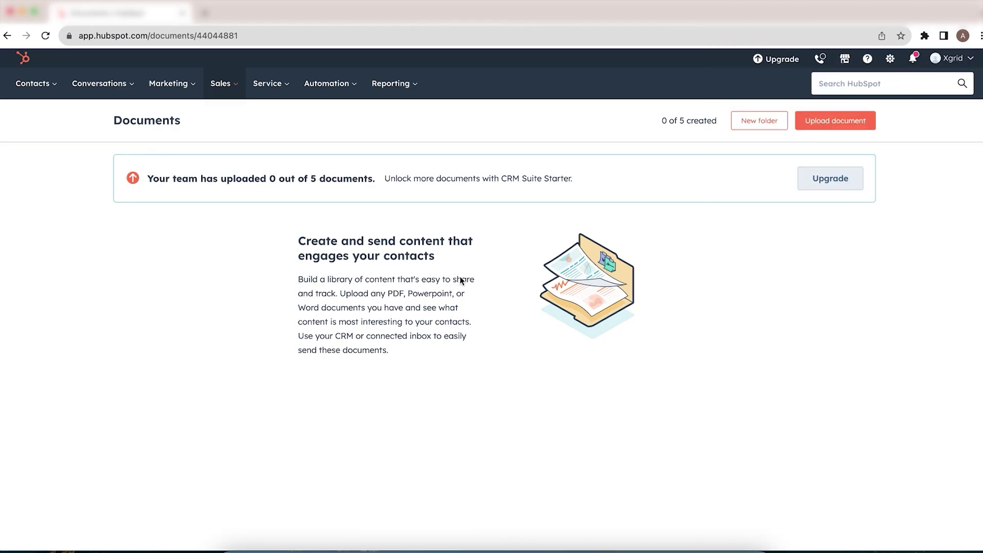
pyautogui.moveTo(374, 180); pyautogui.dragTo(298, 188)
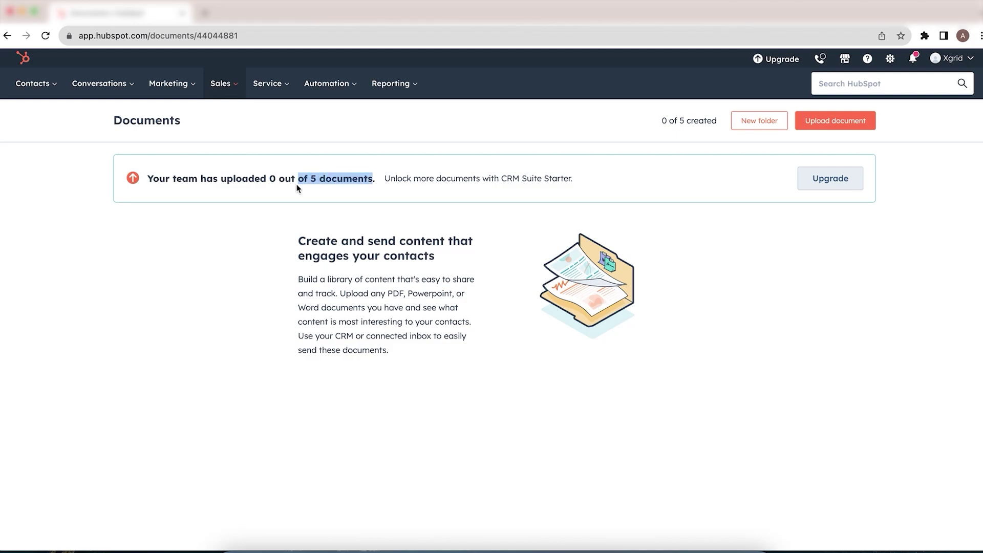
pyautogui.click(294, 277)
pyautogui.click(223, 83)
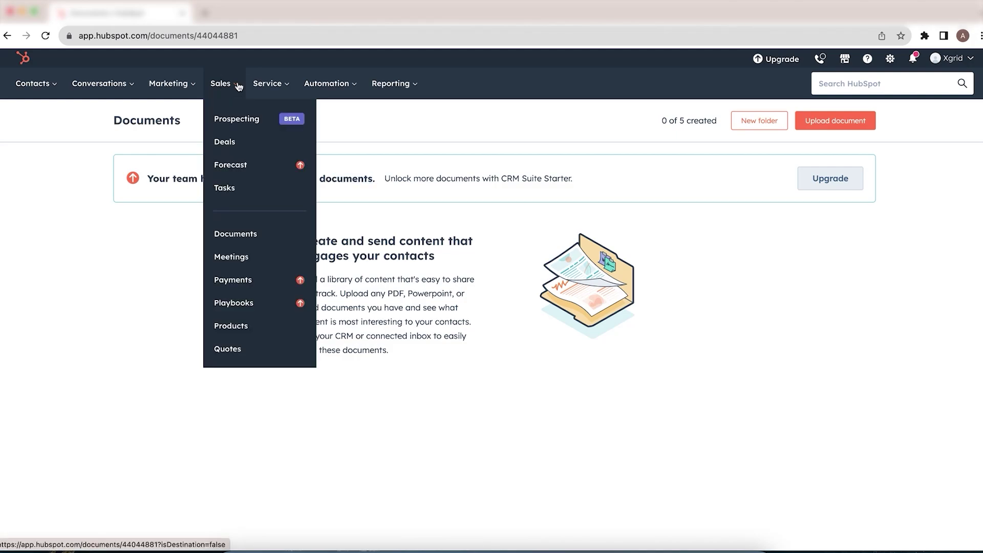